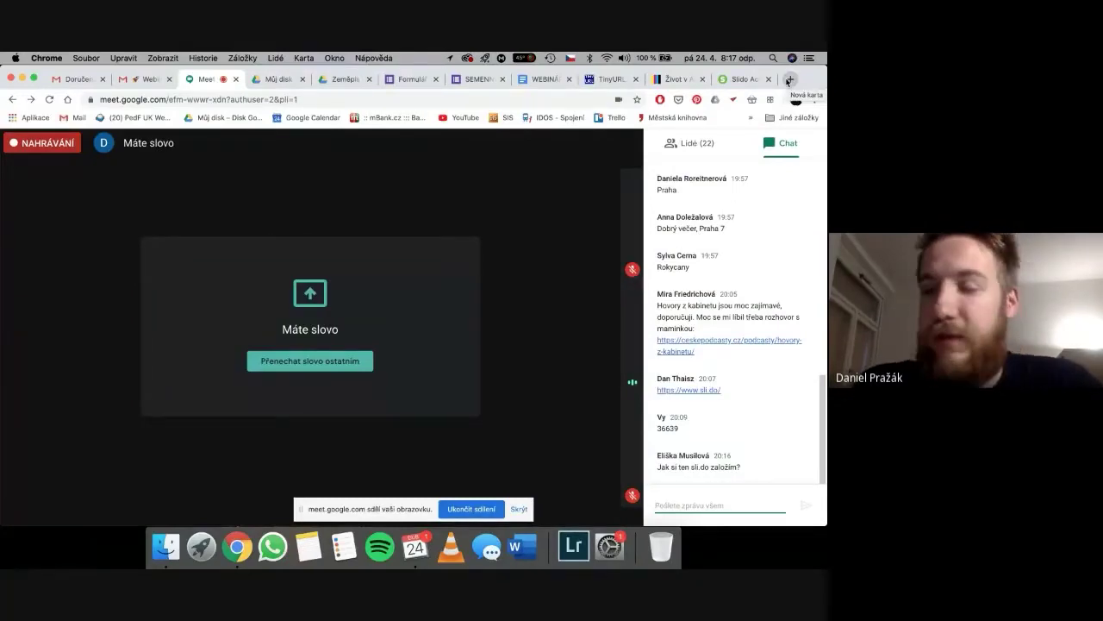
# - Open mentimeter.com in a new browser tab and look over the list of your presentations
pyautogui.click(787, 80)
pyautogui.write('mentim')
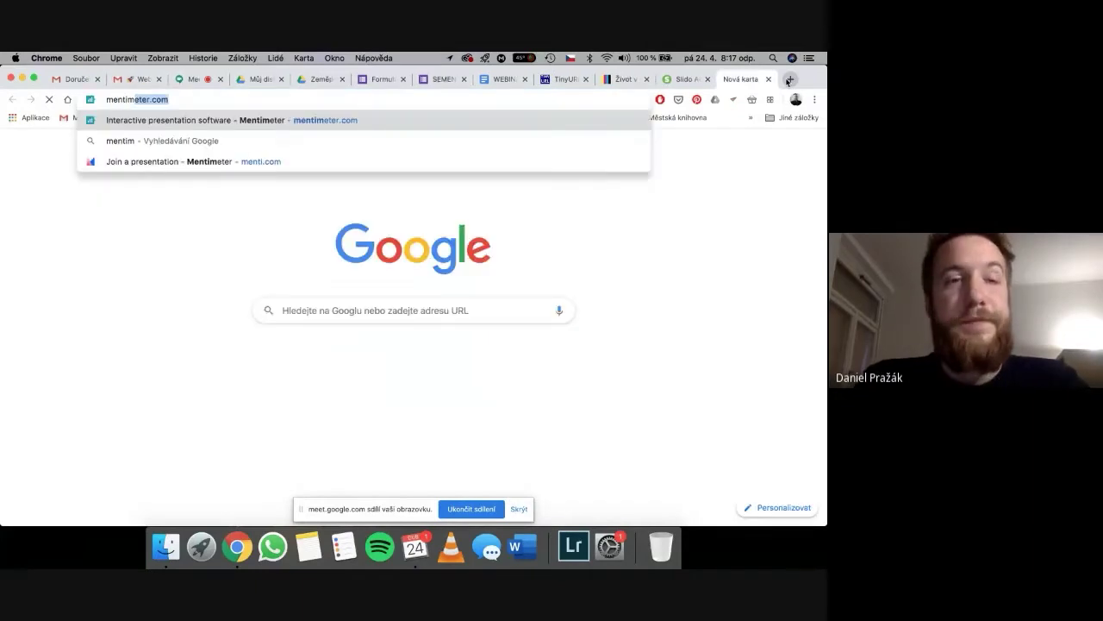
pyautogui.press('Return')
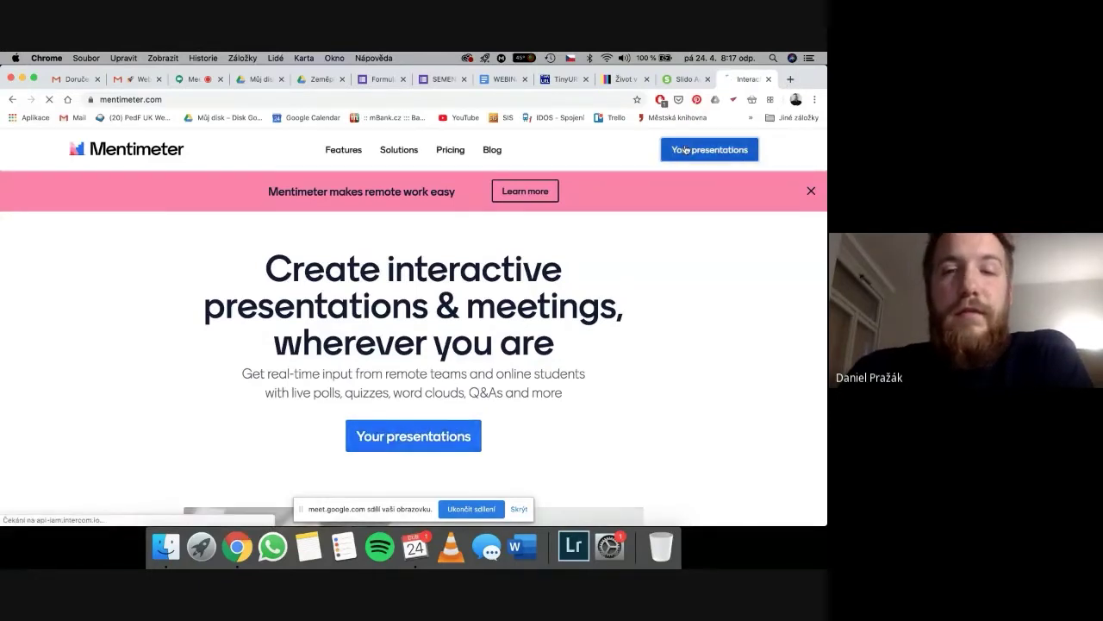
pyautogui.click(685, 150)
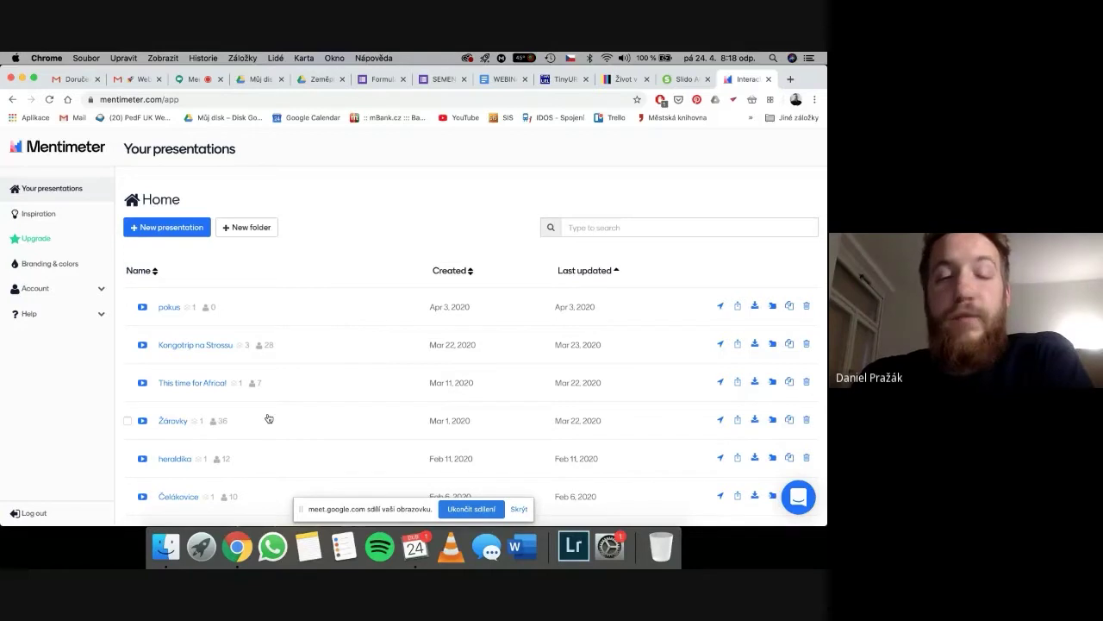
pyautogui.scroll(-1, 269, 418)
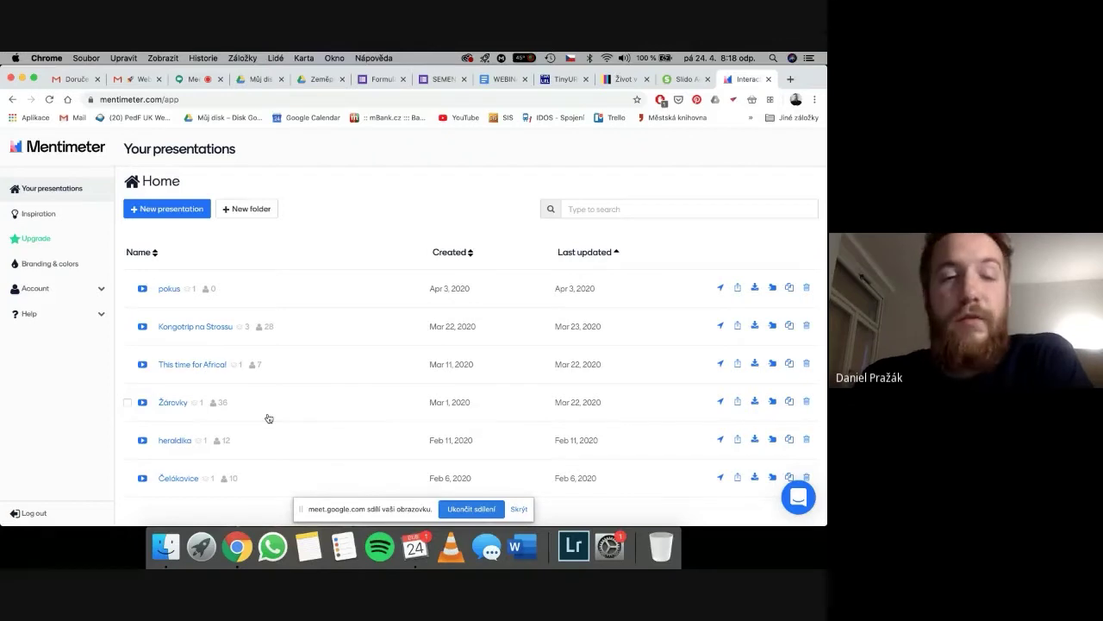
pyautogui.scroll(1, 268, 402)
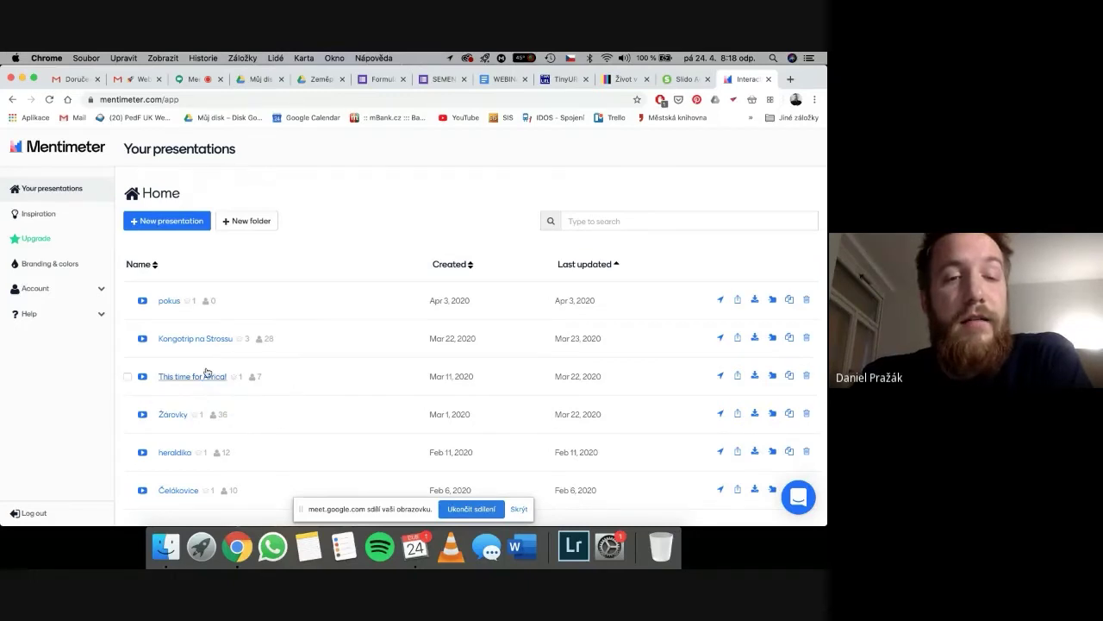
pyautogui.moveTo(262, 378)
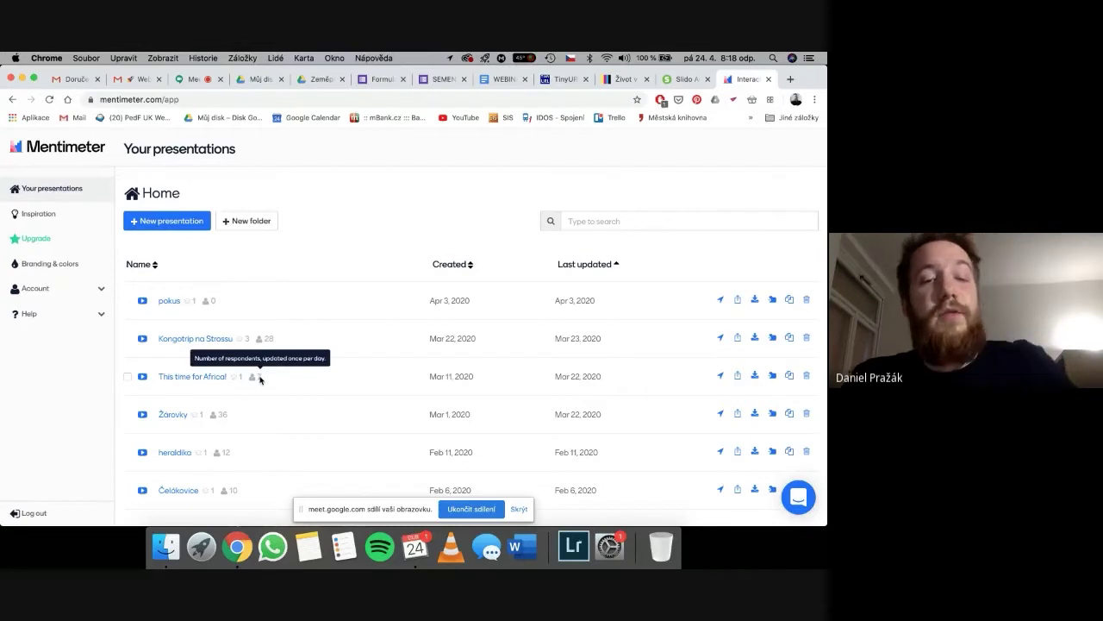
# - Create a new presentation named "Vůbec ne webinář"
pyautogui.click(187, 219)
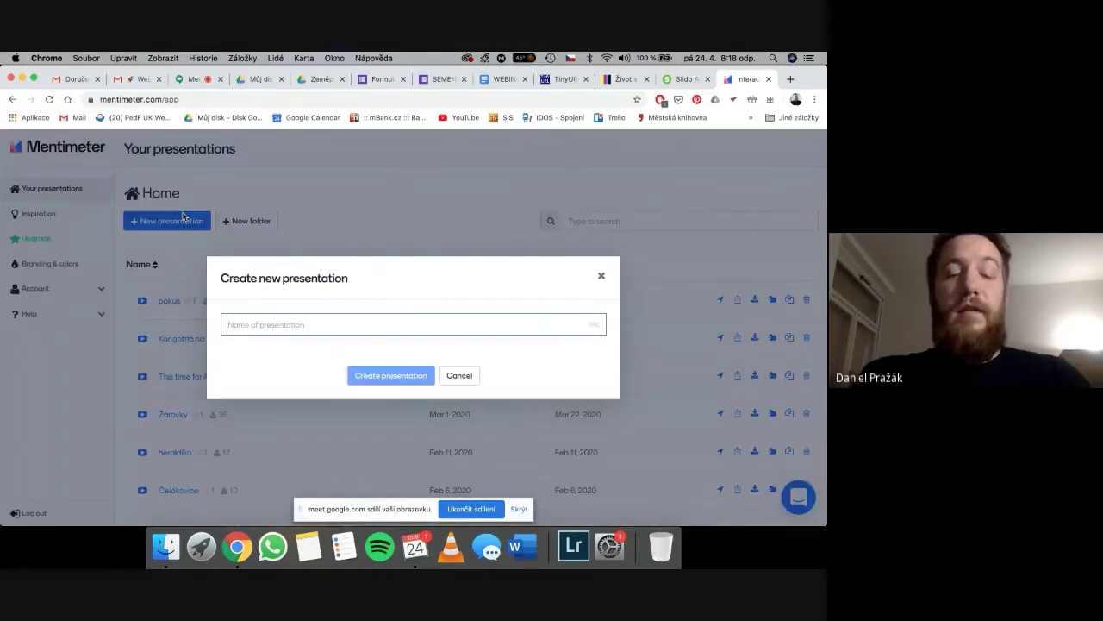
pyautogui.write('Webina')
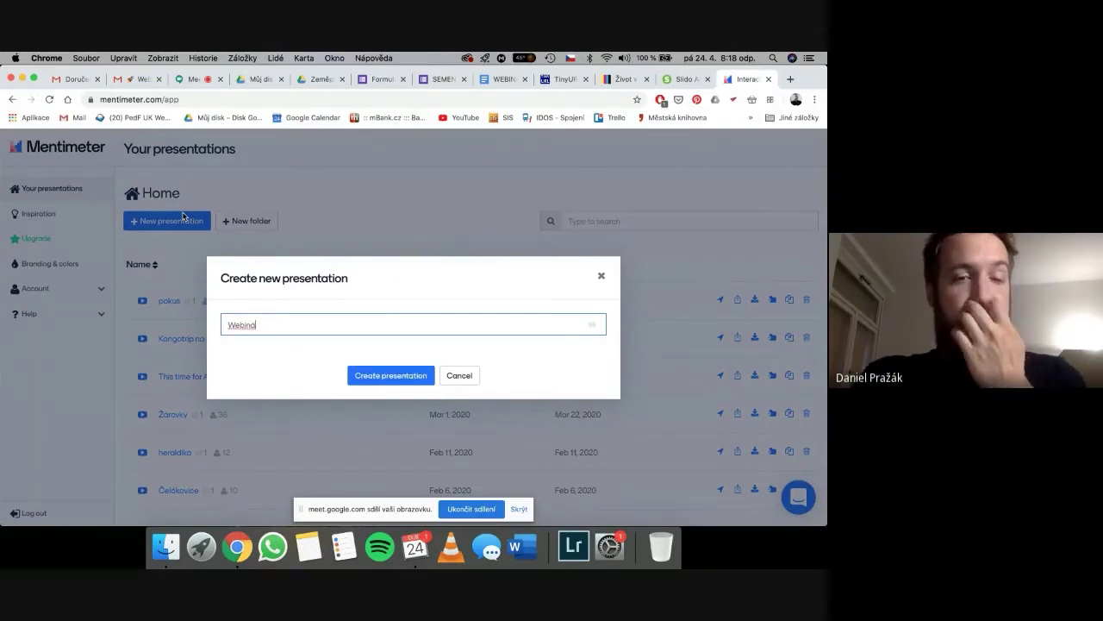
pyautogui.press('BackSpace')
pyautogui.press('BackSpace')
pyautogui.press('BackSpace')
pyautogui.press('BackSpace')
pyautogui.press('BackSpace')
pyautogui.press('BackSpace')
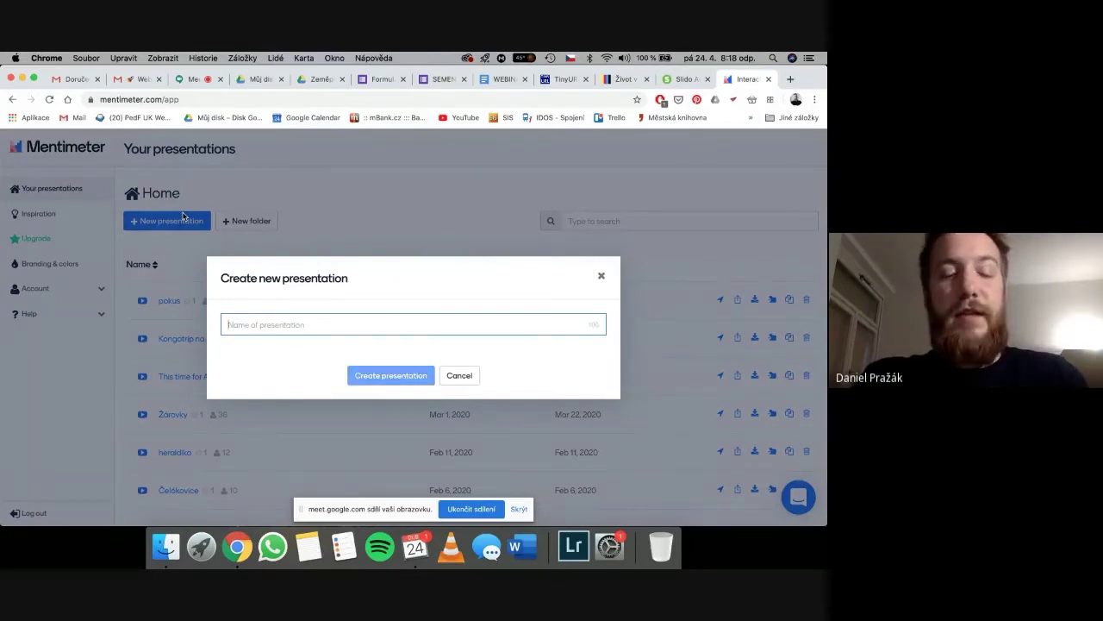
pyautogui.write('Vůbj')
pyautogui.write('c ne webinář')
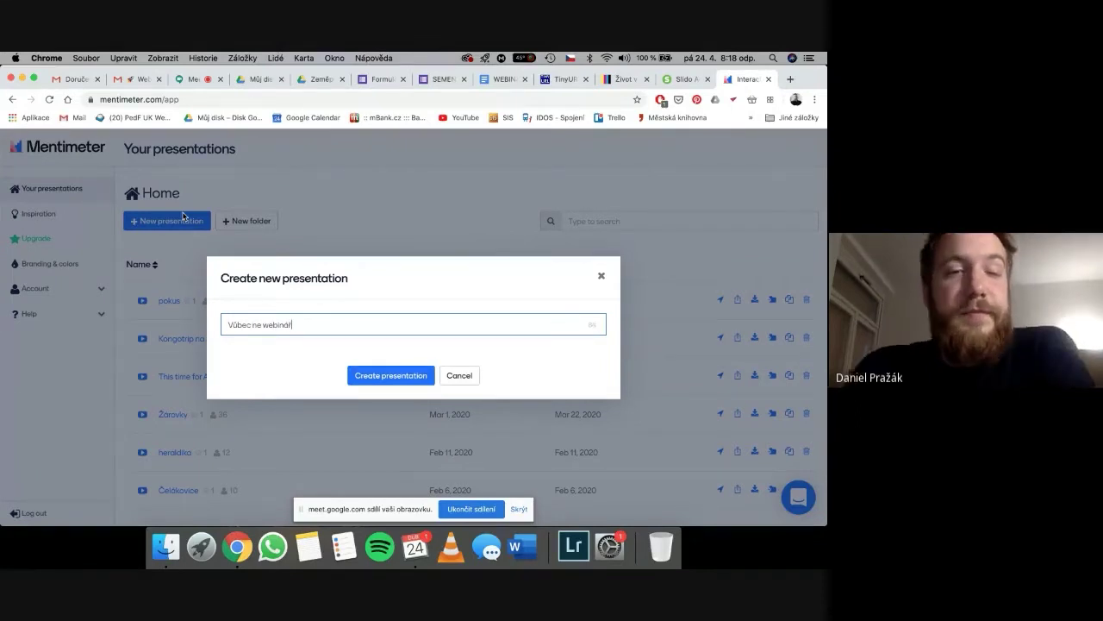
pyautogui.press('Return')
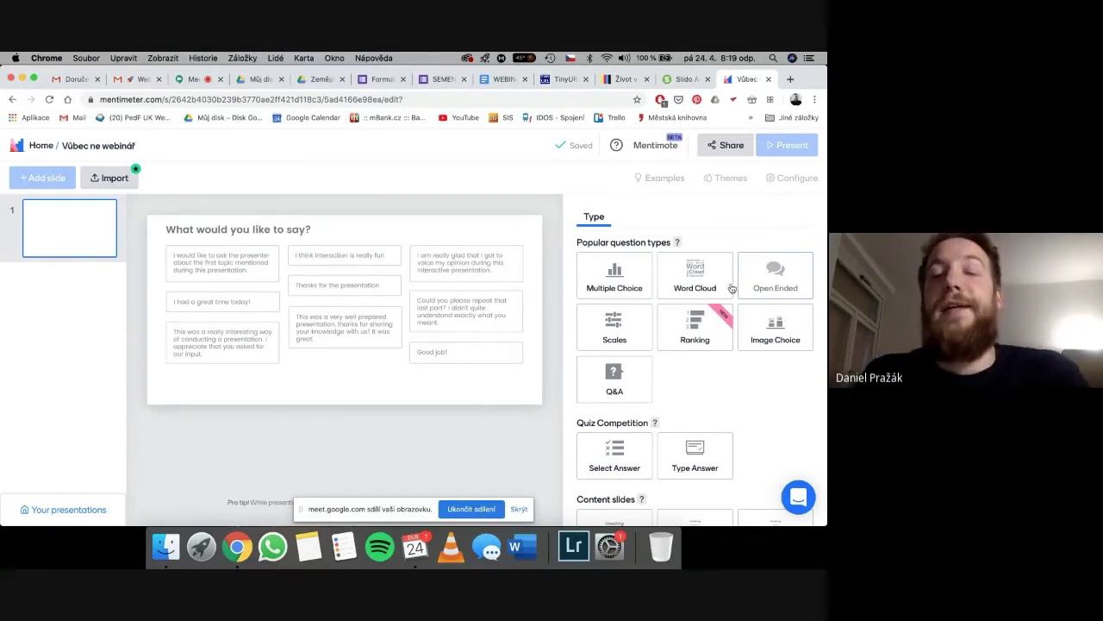
# - Make the first slide a Word Cloud, looking over the other available question types as well
pyautogui.click(695, 280)
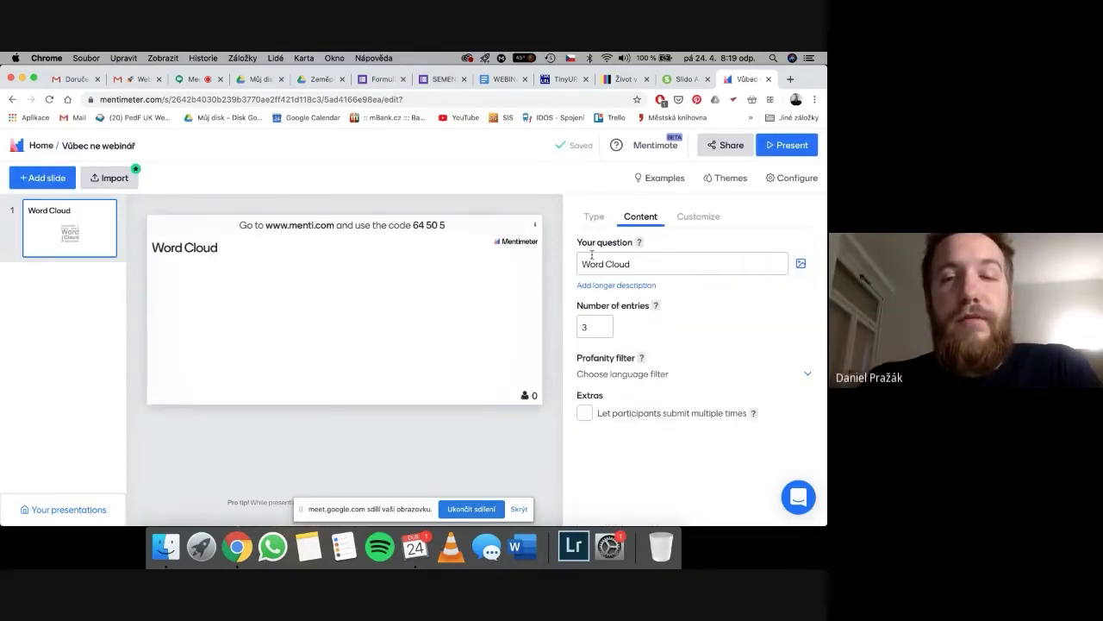
pyautogui.click(599, 221)
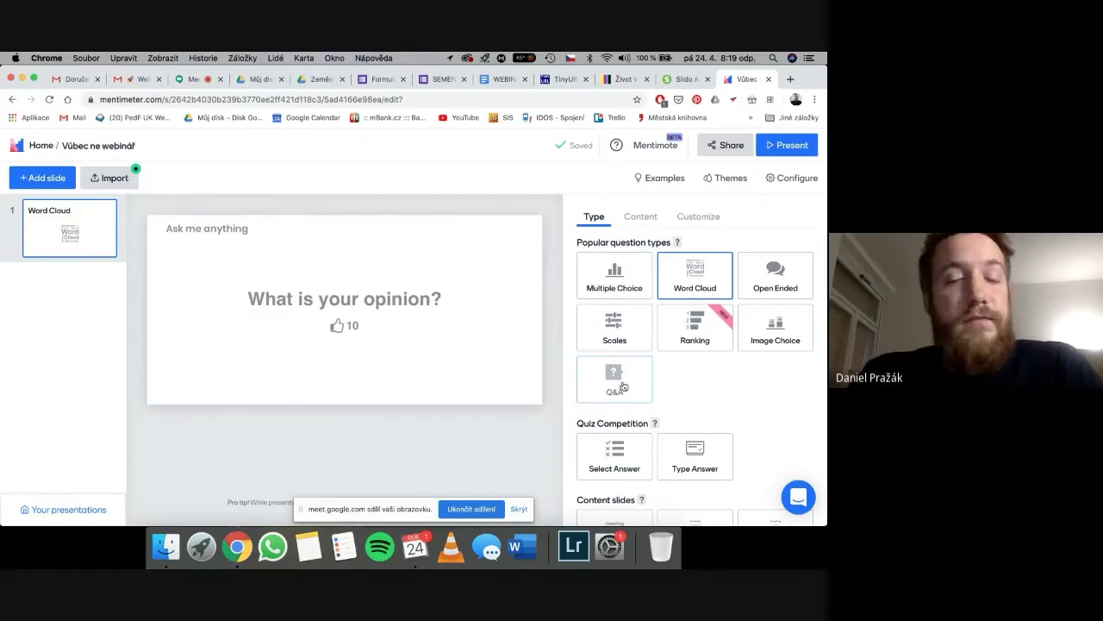
pyautogui.scroll(-3, 668, 389)
pyautogui.scroll(3, 668, 388)
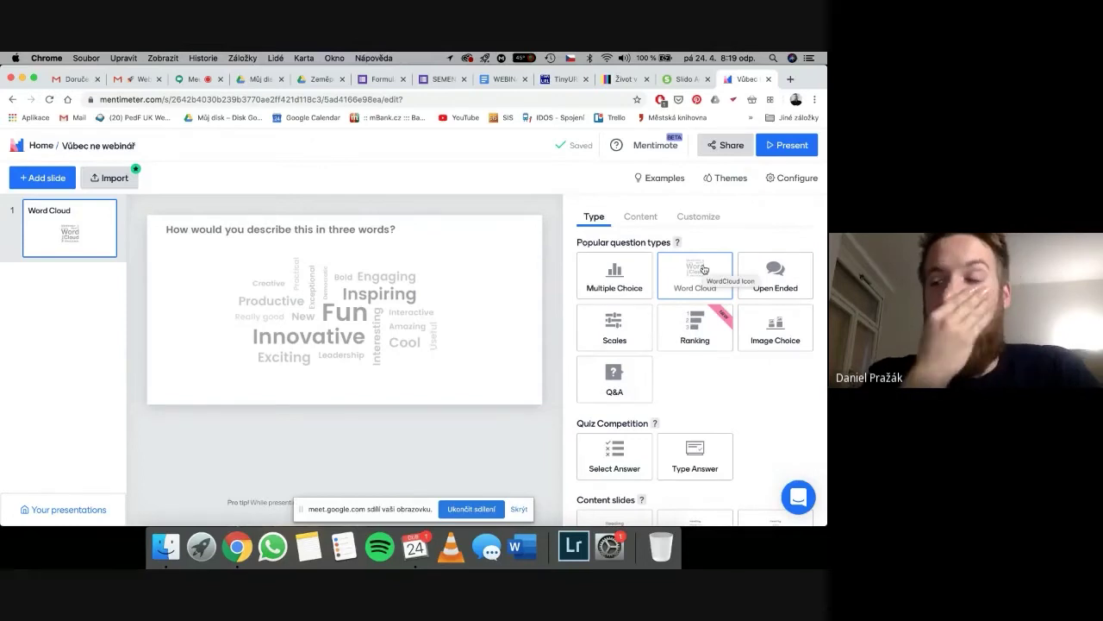
pyautogui.click(704, 270)
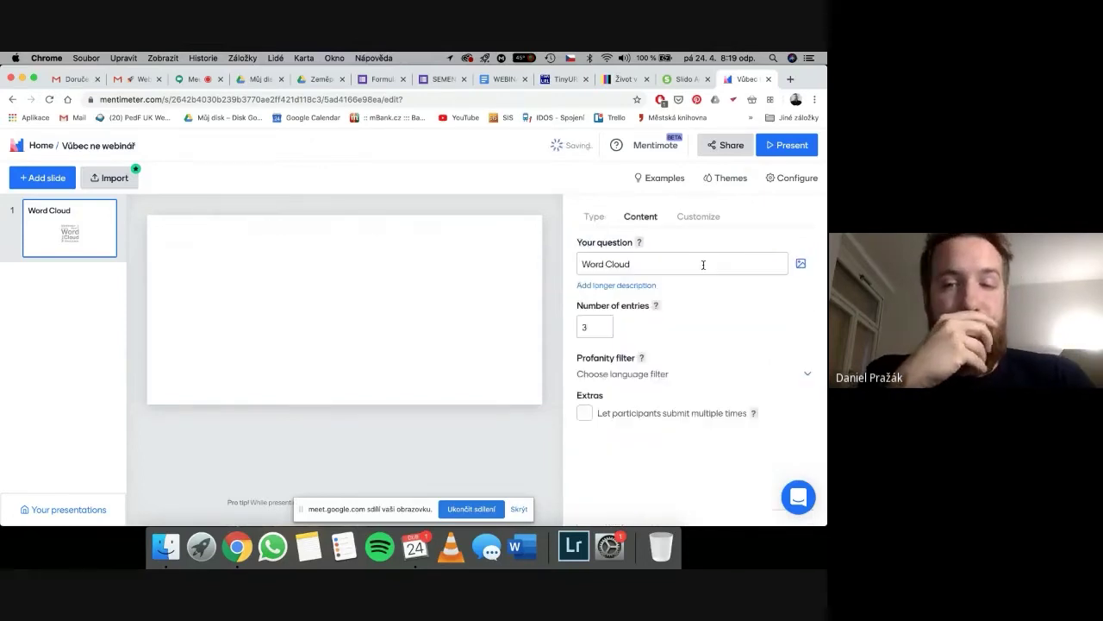
# - Set the word cloud's question to "Co vám v tomto týdnu udělalo radost"
pyautogui.moveTo(448, 227)
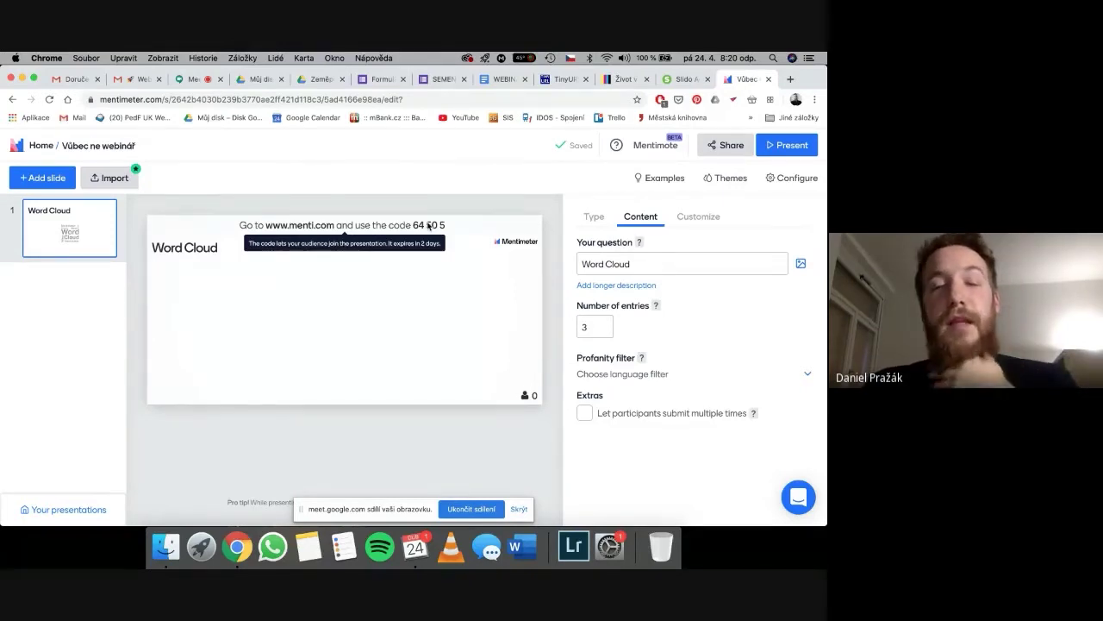
pyautogui.click(619, 262)
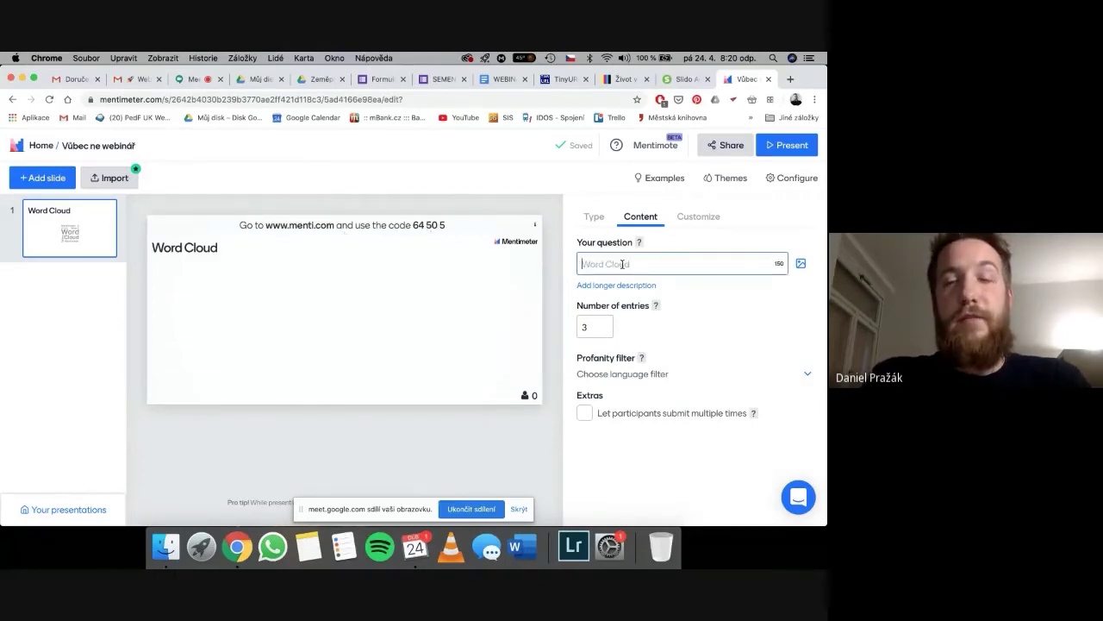
pyautogui.write('Co vám ')
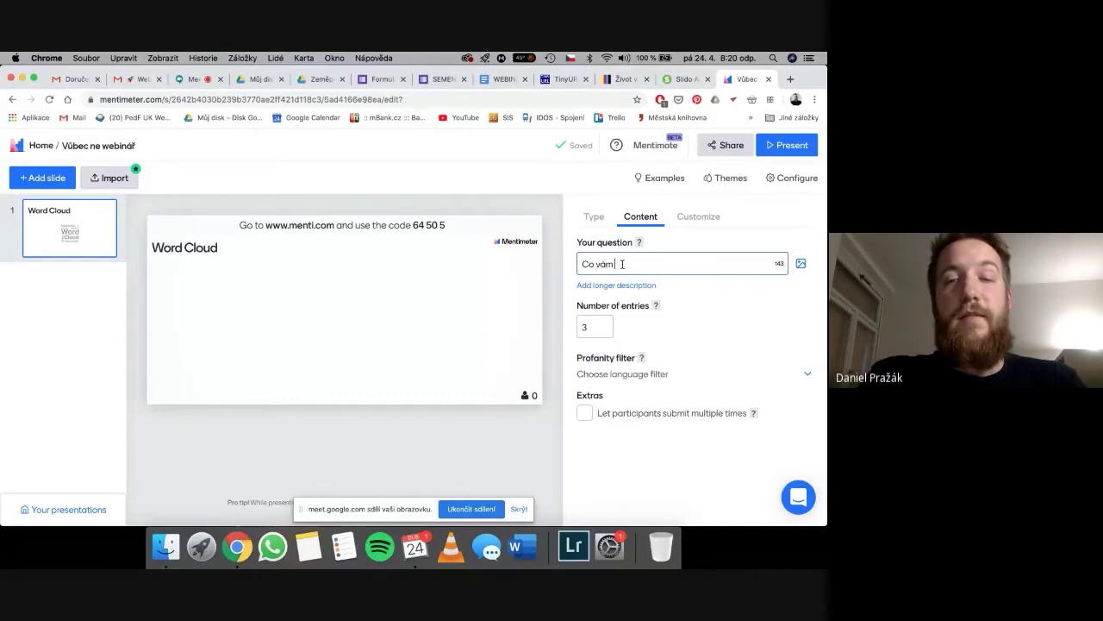
pyautogui.write('v tomto ')
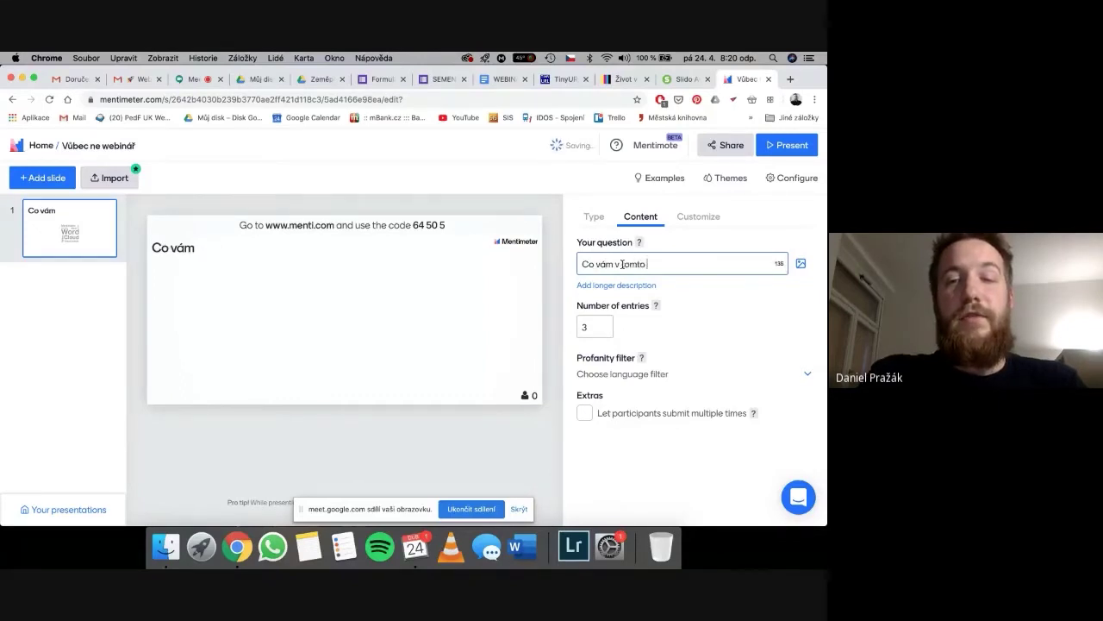
pyautogui.write('týdnu udělalo radost')
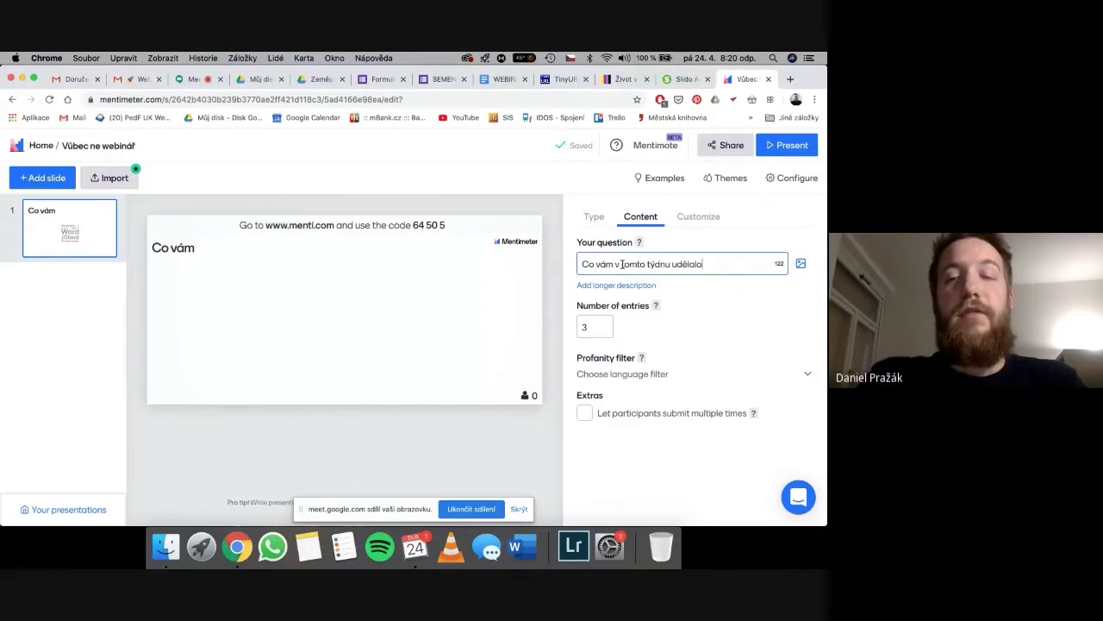
pyautogui.click(691, 325)
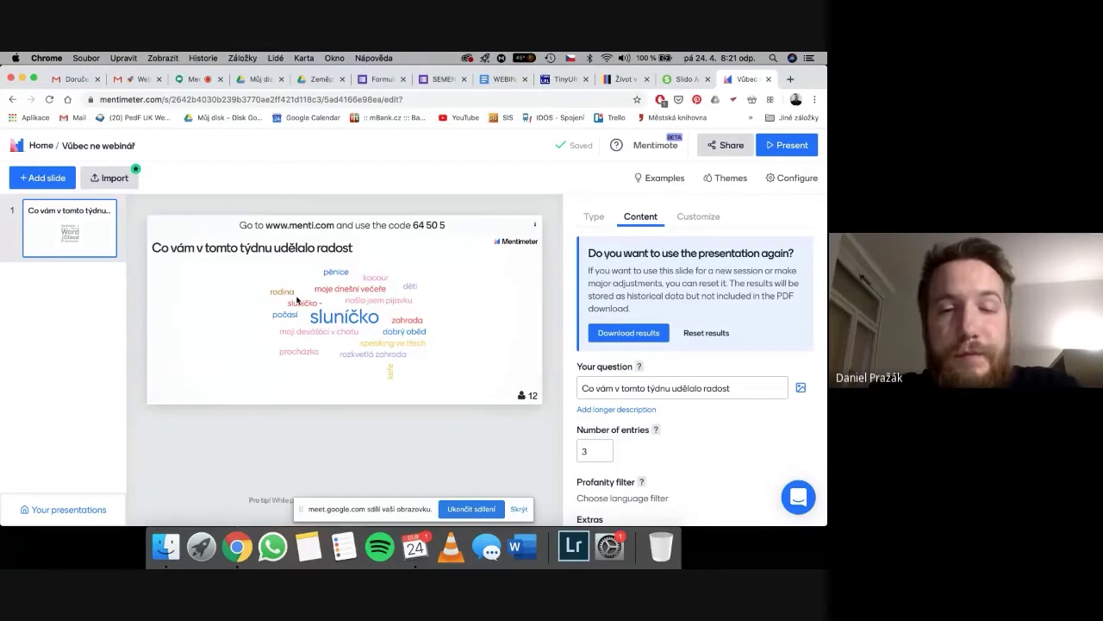
# - Check the latest messages in the Google Meet chat and return to the Mentimeter presentation
pyautogui.click(195, 80)
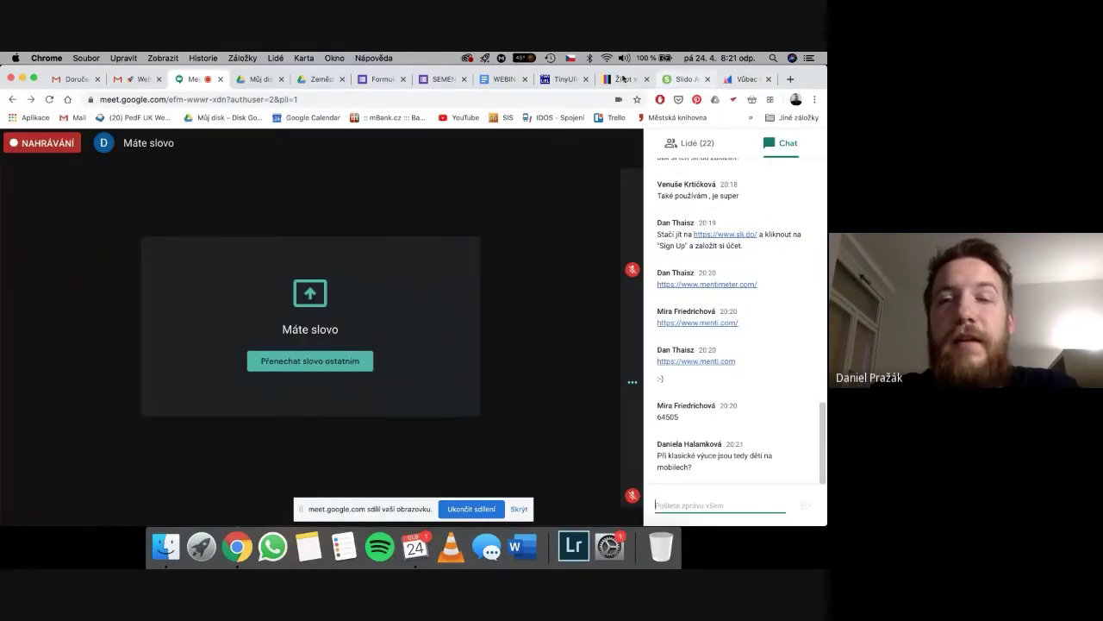
pyautogui.click(743, 79)
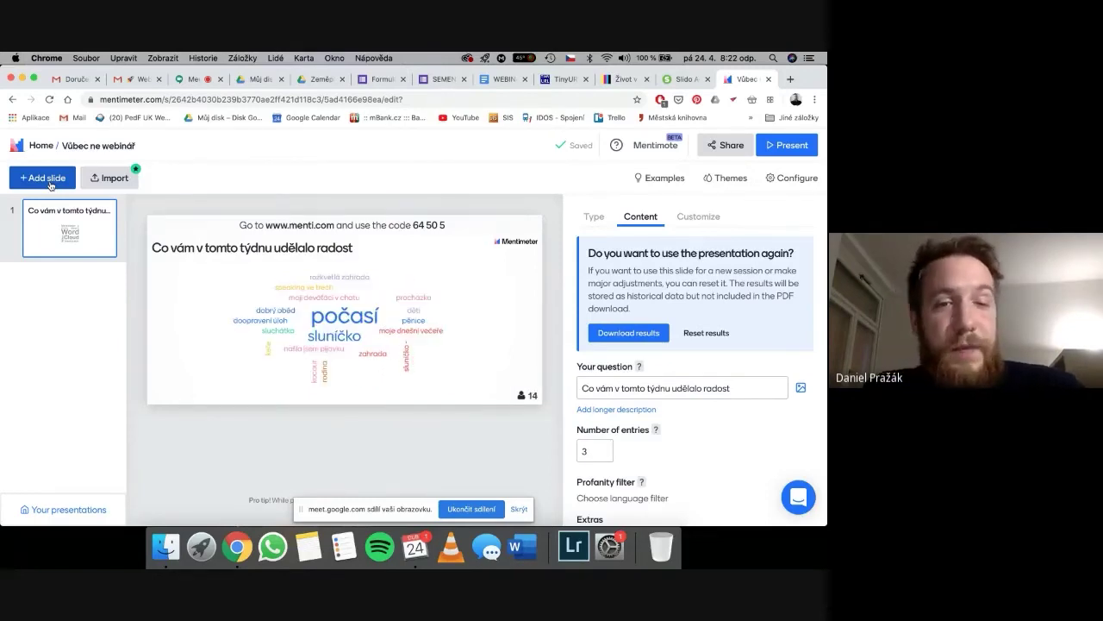
# - Add a second slide of the Open Ended type with the question "Jak se vám líbila dnešní hodina?"
pyautogui.click(50, 184)
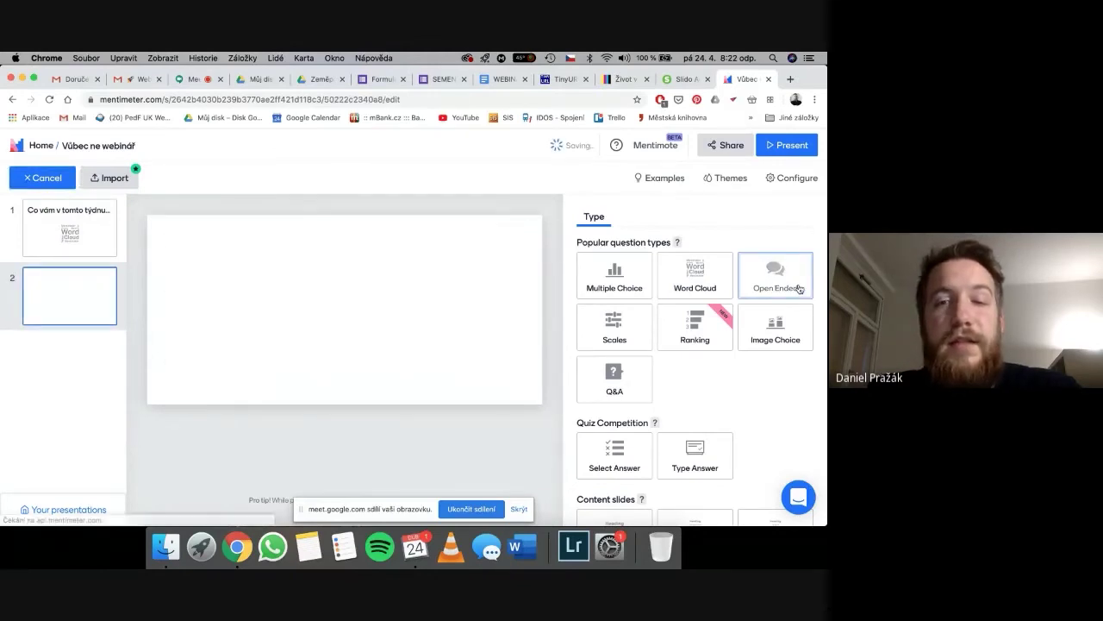
pyautogui.click(800, 288)
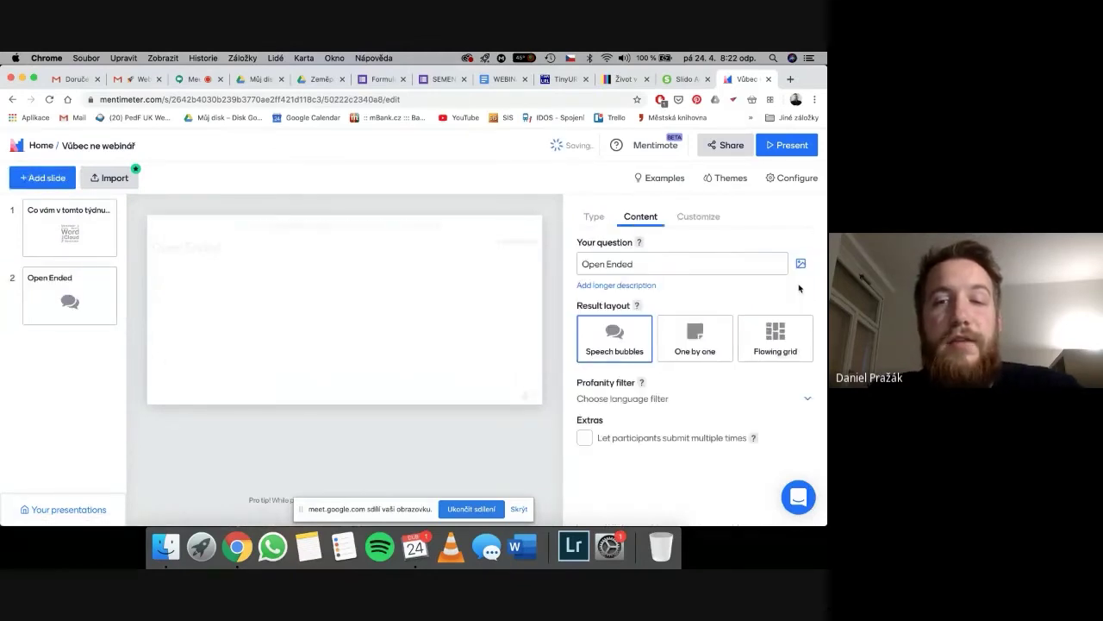
pyautogui.click(684, 263)
pyautogui.write('Jak se vám líbila dne')
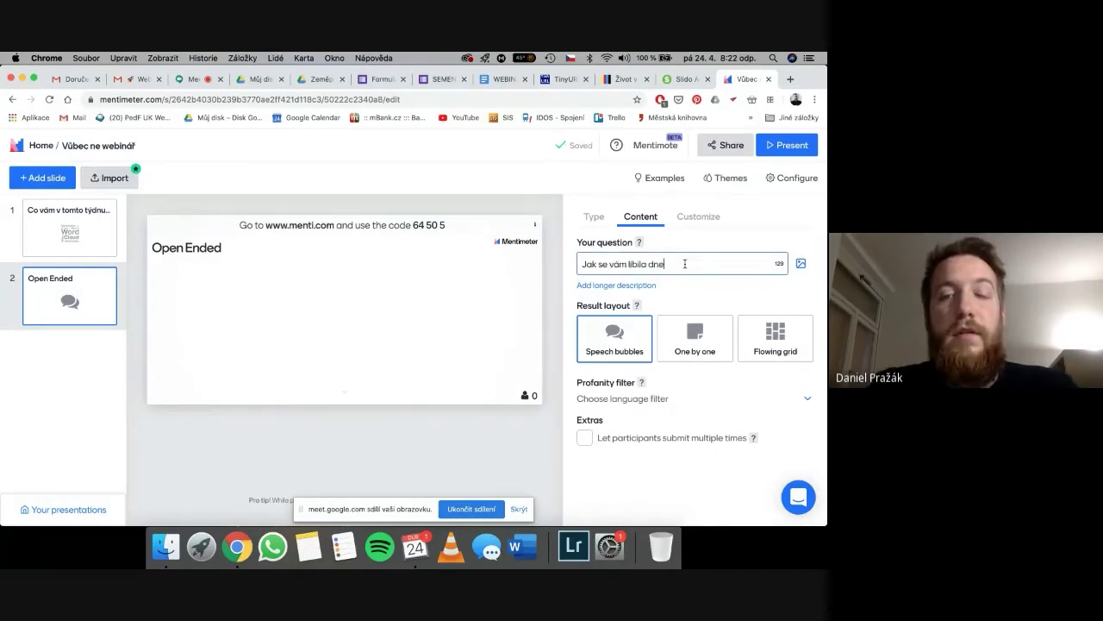
pyautogui.write('šní hodina?')
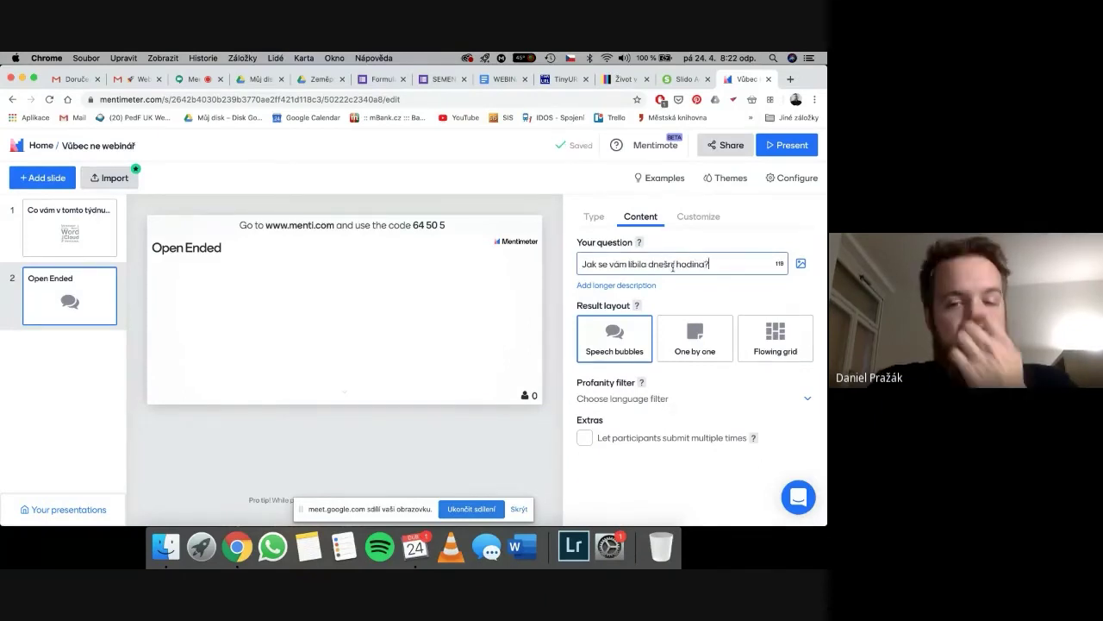
pyautogui.click(760, 390)
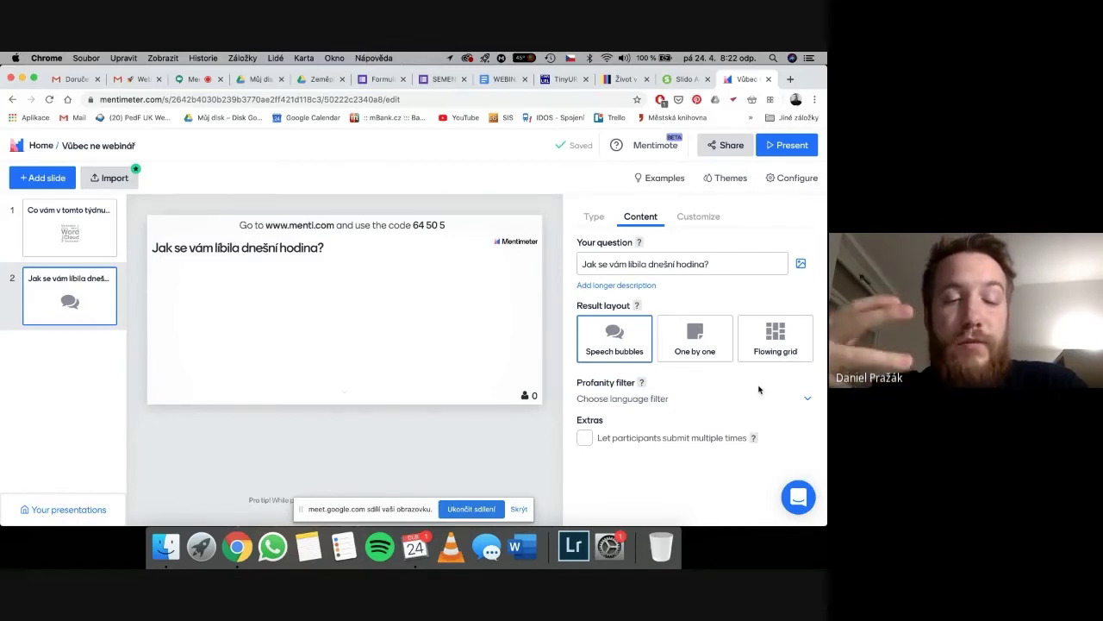
# - Open the existing presentation "Kongotrip na Strossu" and review the audience responses on its three slides
pyautogui.moveTo(44, 312)
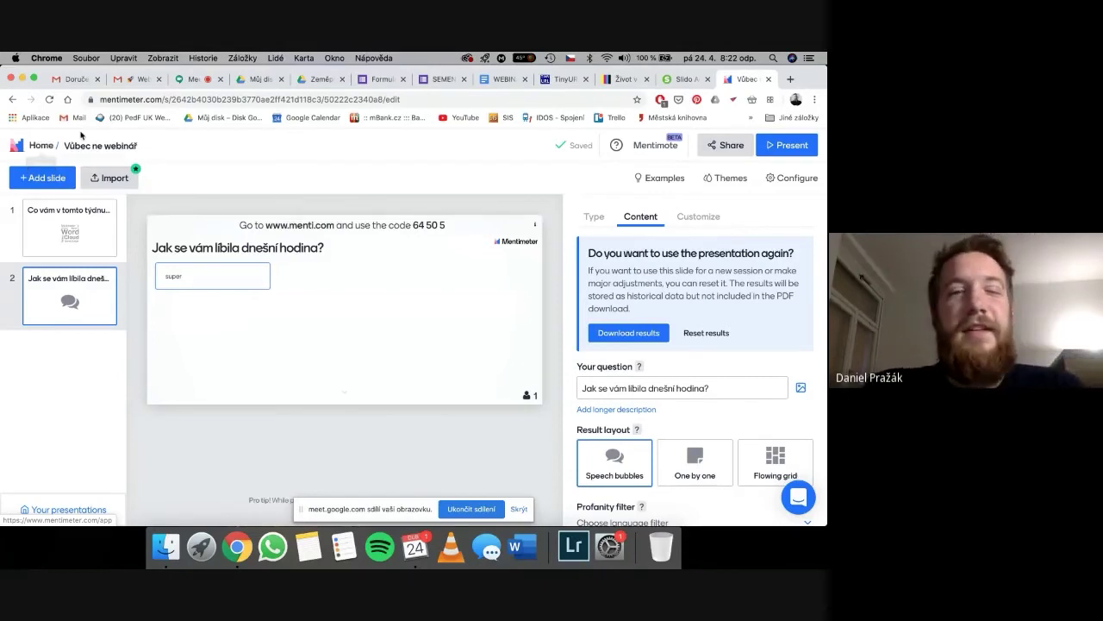
pyautogui.click(41, 147)
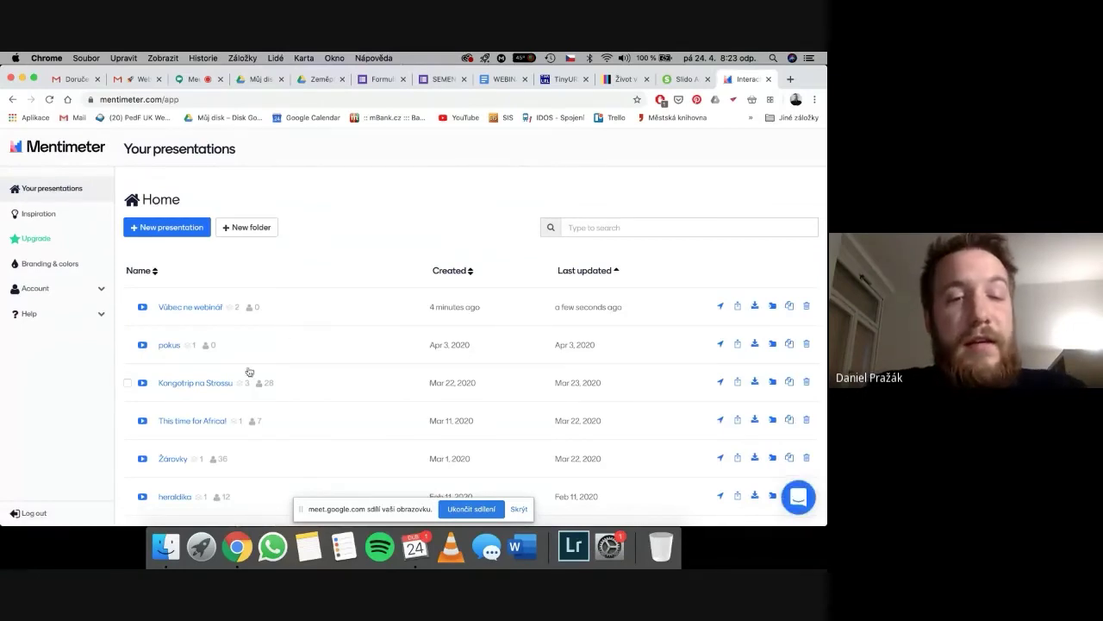
pyautogui.click(213, 384)
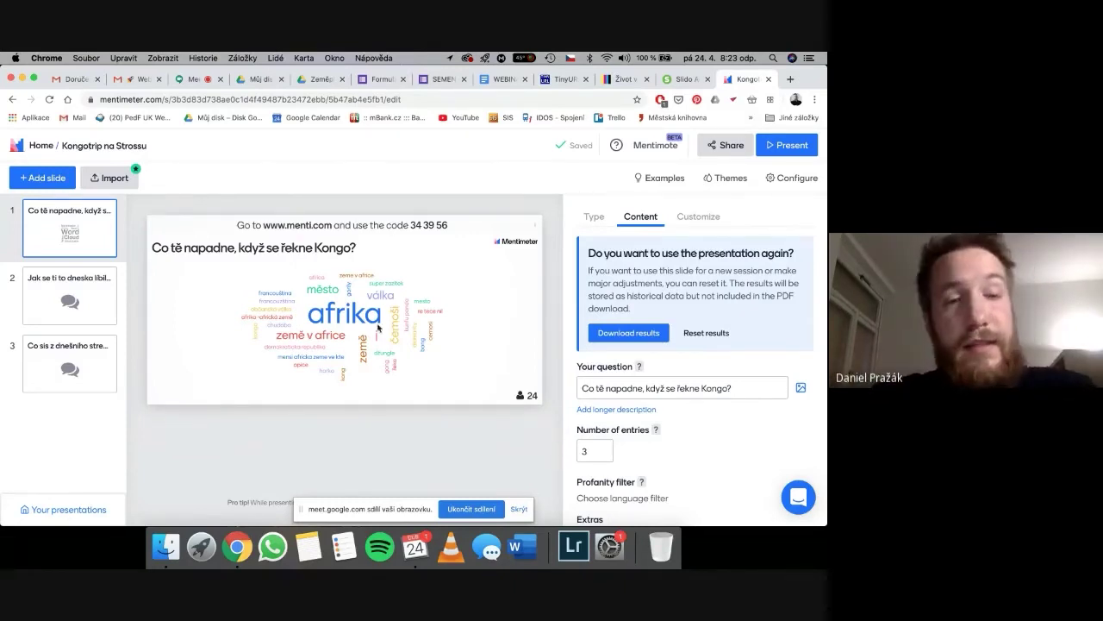
pyautogui.moveTo(65, 293)
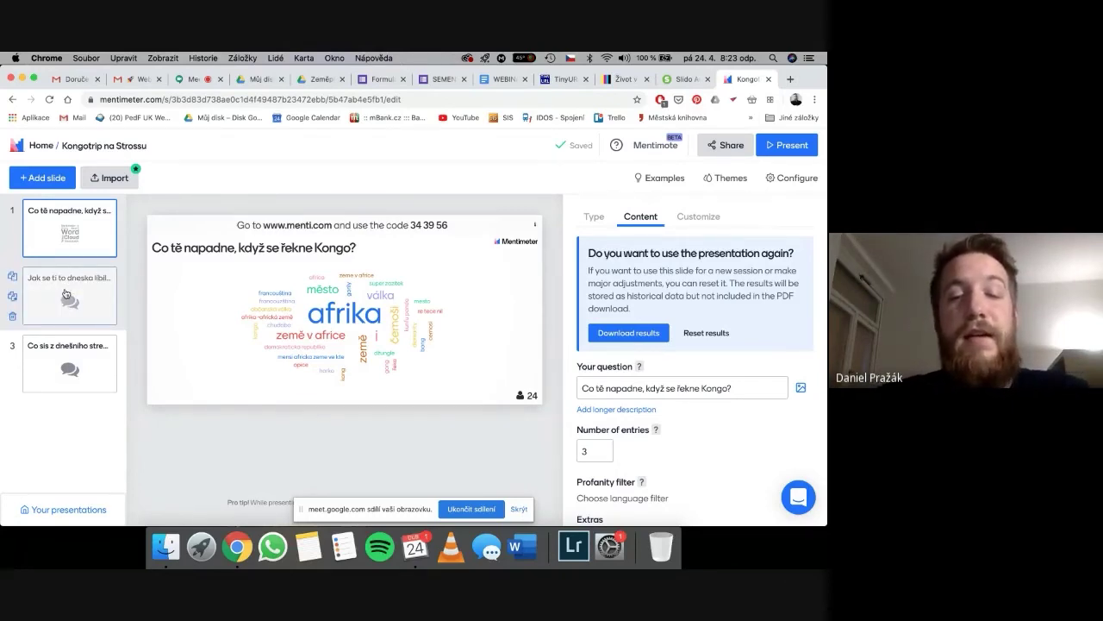
pyautogui.click(65, 293)
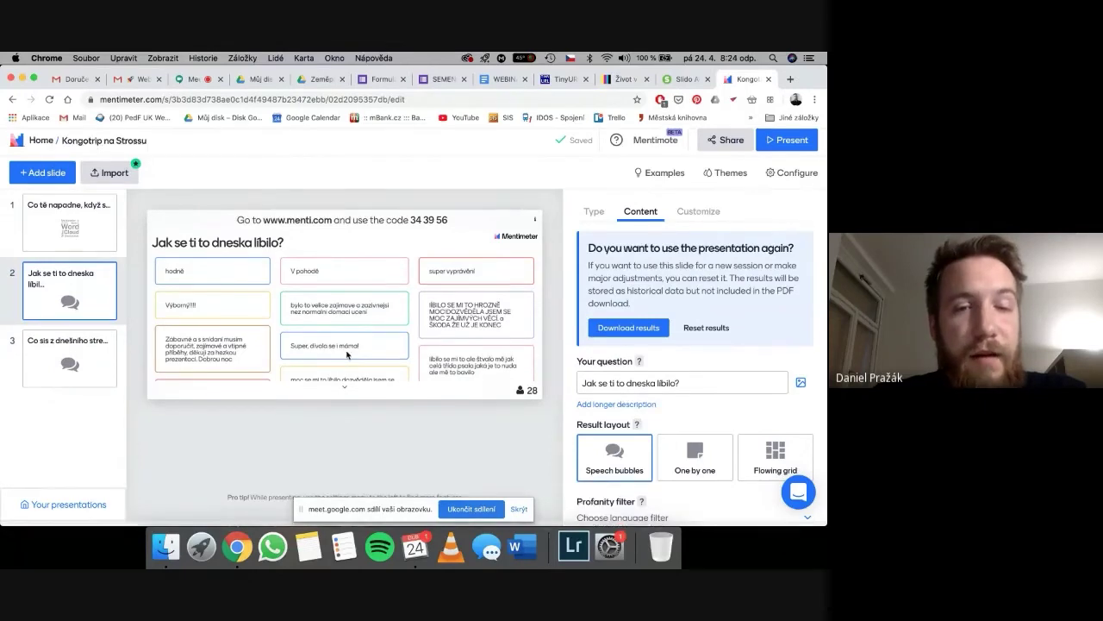
pyautogui.click(70, 366)
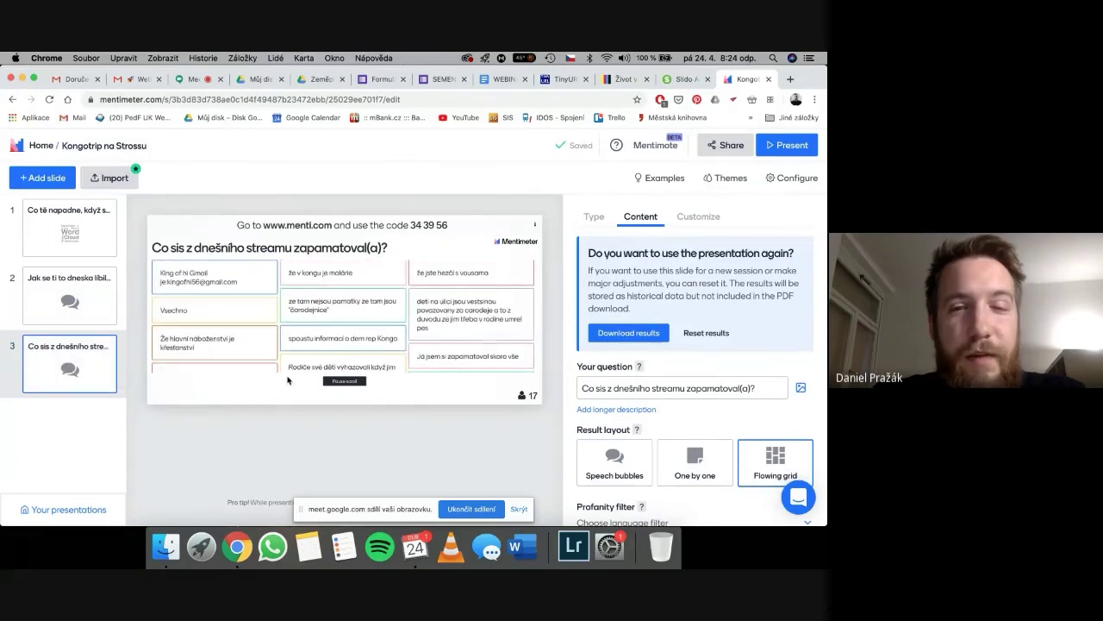
pyautogui.scroll(-1, 388, 290)
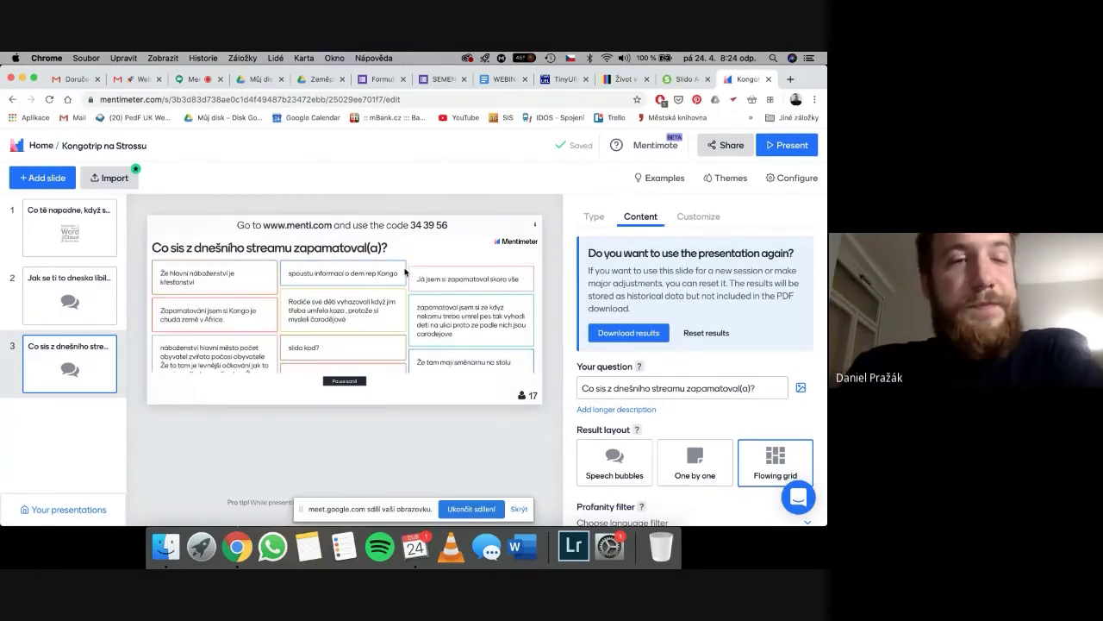
# - Switch to the Google Meet call to read the new chat messages
pyautogui.click(183, 80)
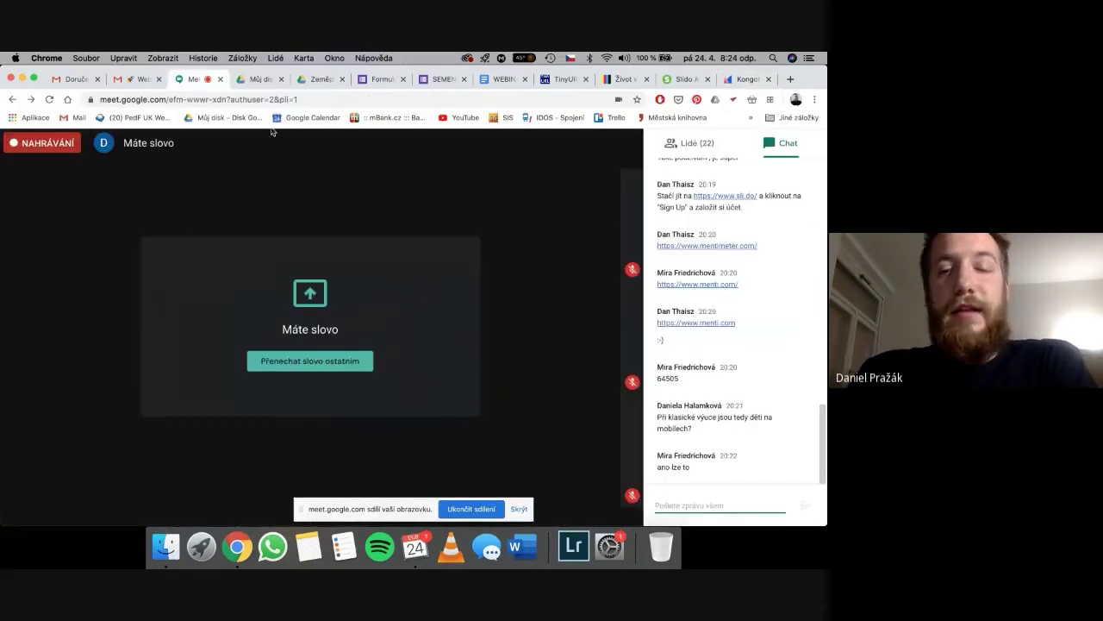